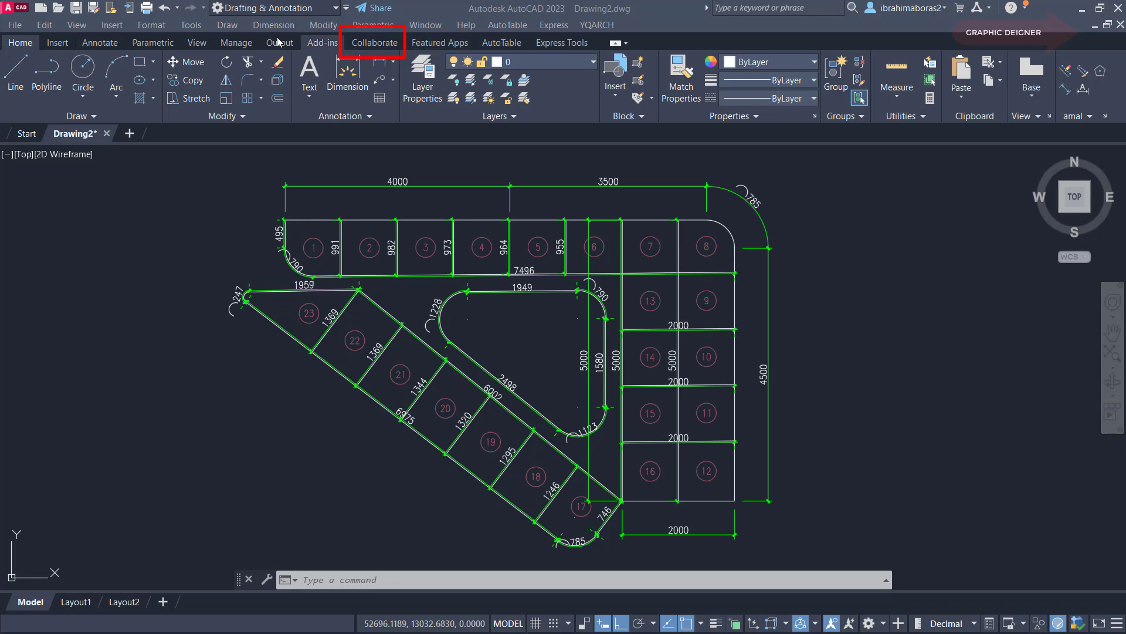
# Generate an edit-and-save share link for the drawing through Collaborate > Share Drawing
pyautogui.click(374, 44)
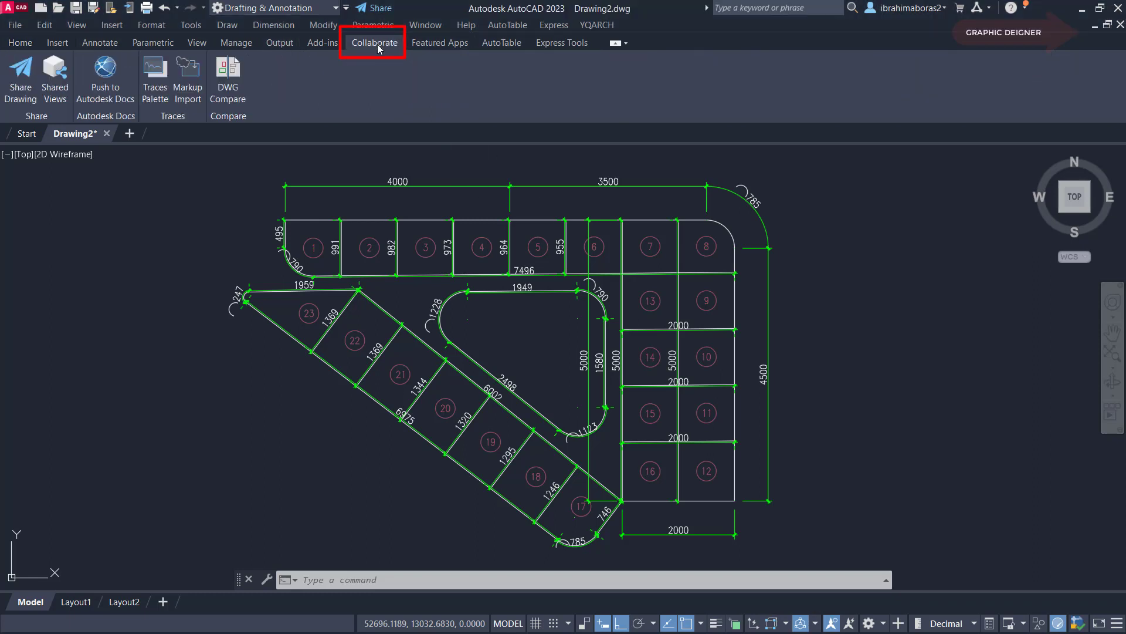
pyautogui.click(21, 81)
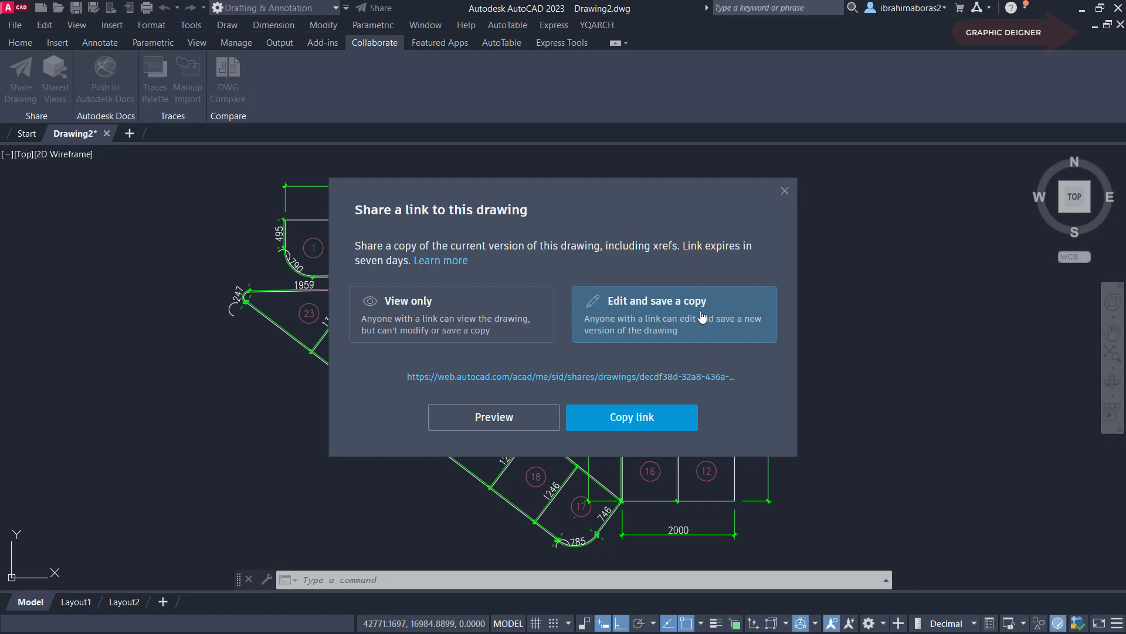
pyautogui.click(621, 424)
# Copy the share link, set the subject 'رابط ملف الأتوكاد', and open the body's link dialog
pyautogui.click(634, 419)
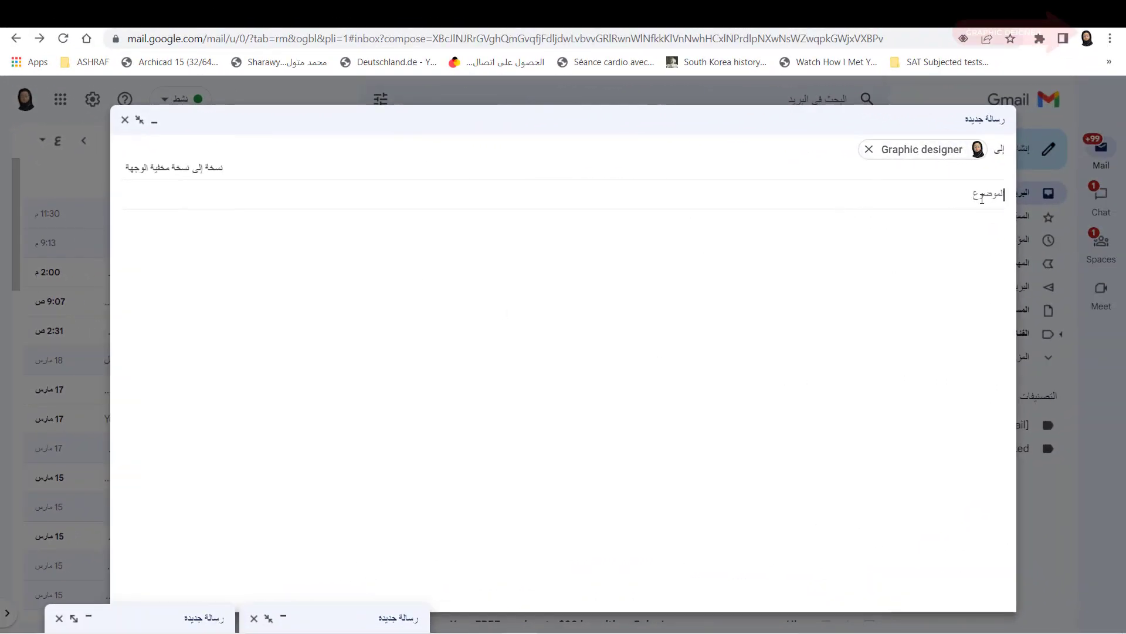
pyautogui.click(982, 200)
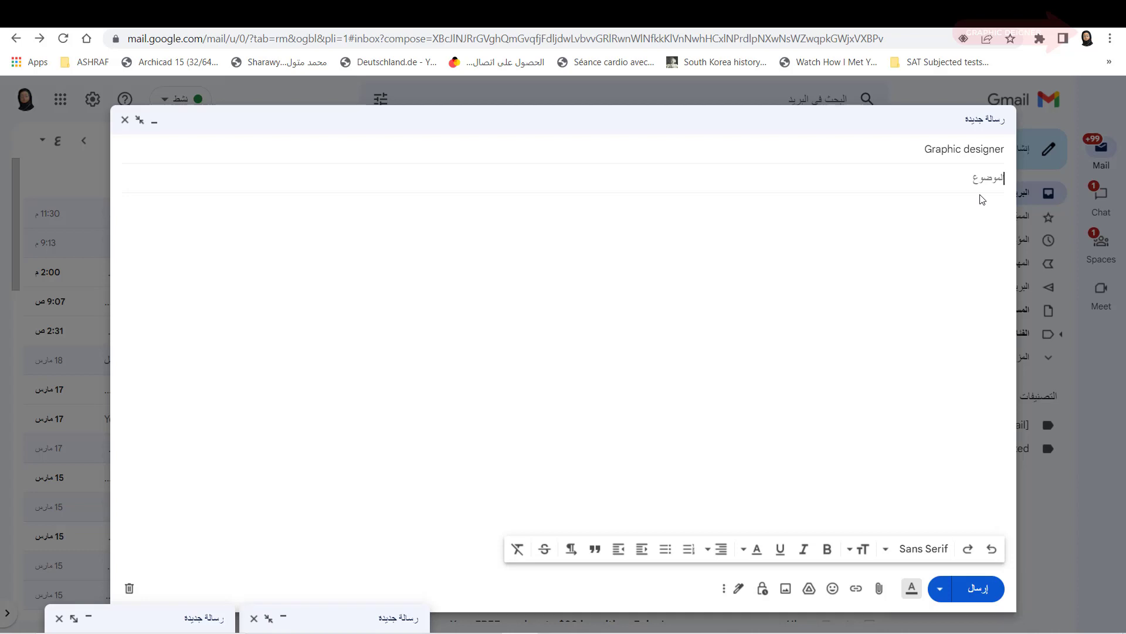
pyautogui.write('vhf')
pyautogui.press('BackSpace')
pyautogui.press('BackSpace')
pyautogui.press('BackSpace')
pyautogui.write('راب')
pyautogui.write('ط ملف')
pyautogui.write(' الأثوكا')
pyautogui.write('د')
pyautogui.click(983, 199)
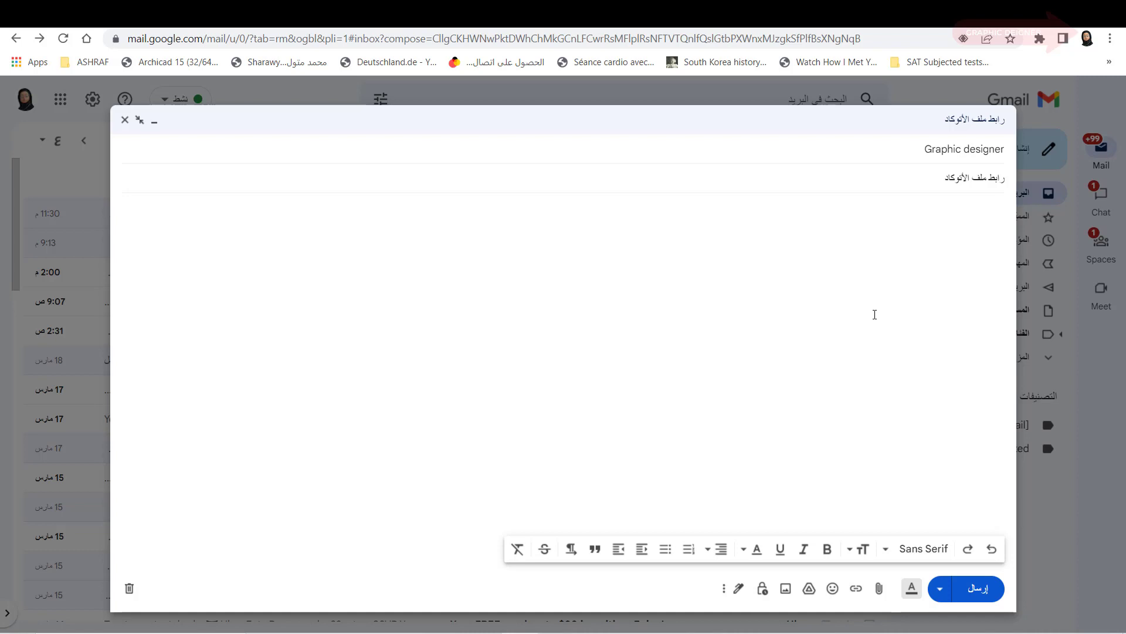
pyautogui.hotkey('ctrl', 'k')
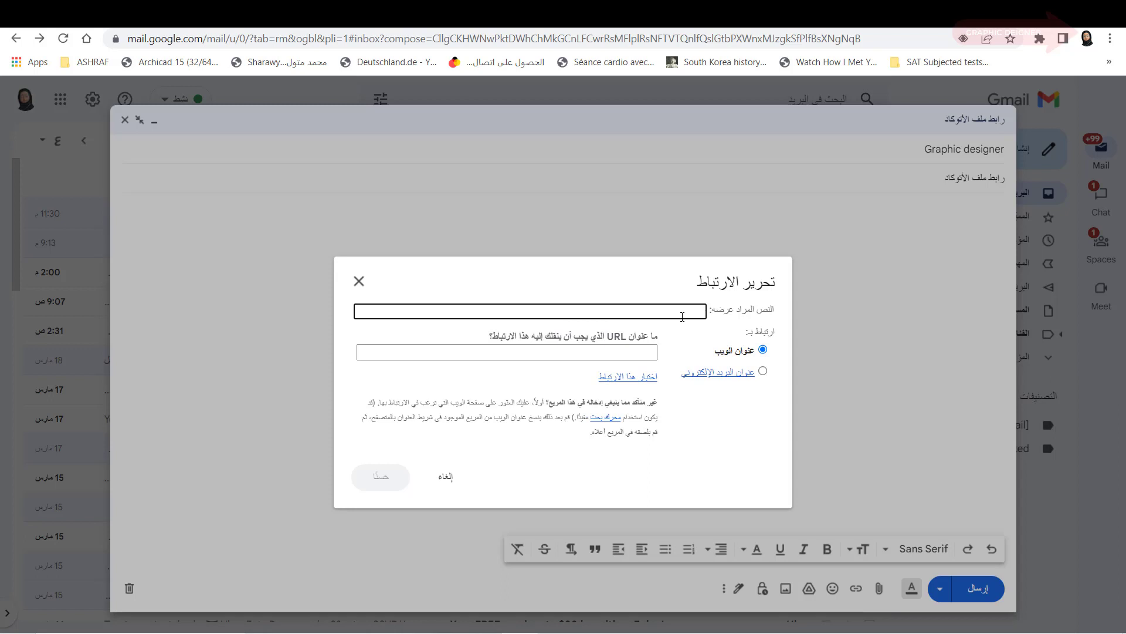
# Insert a 'رابط الملف' hyperlink pointing to the pasted AutoCAD share address into the body
pyautogui.write('راب')
pyautogui.write('ط ال')
pyautogui.write('ملف')
pyautogui.click(619, 351)
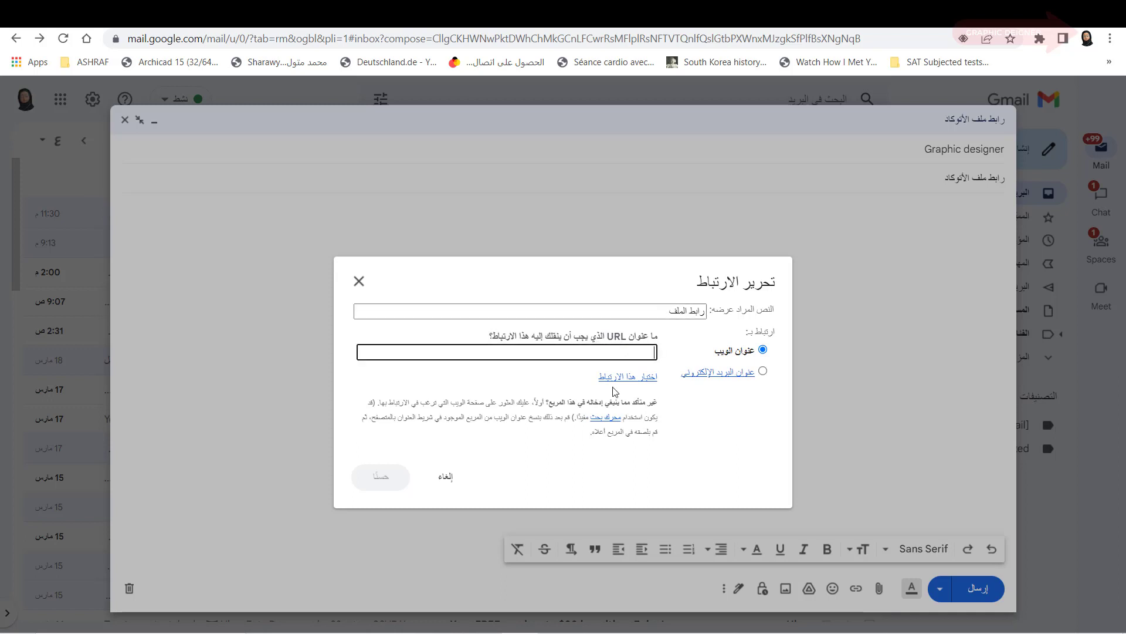
pyautogui.rightClick(626, 352)
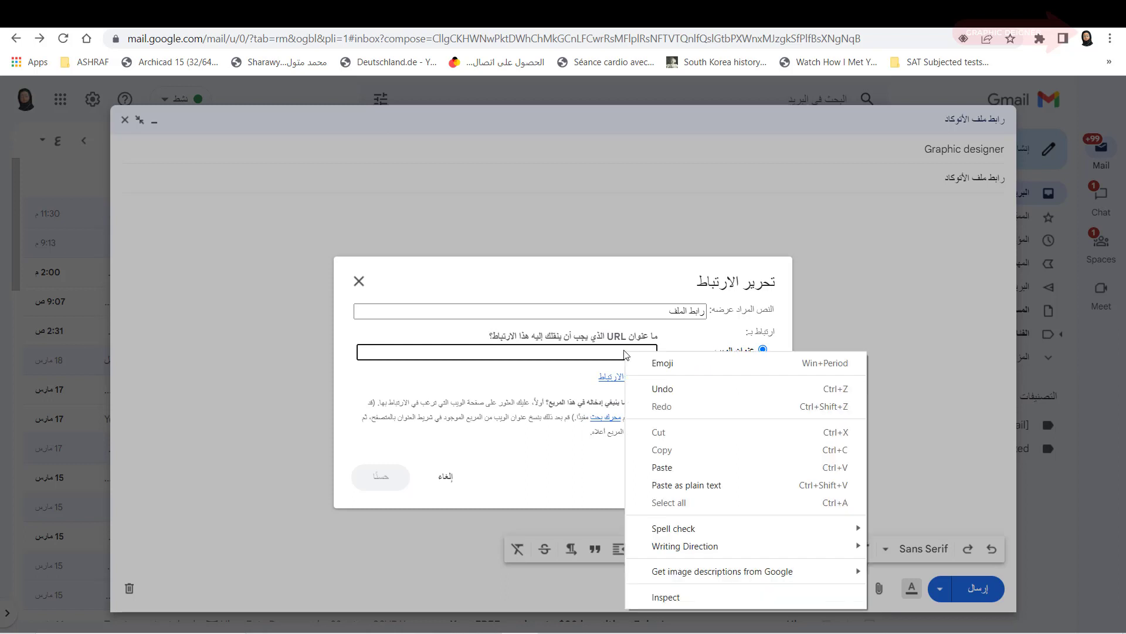
pyautogui.click(663, 469)
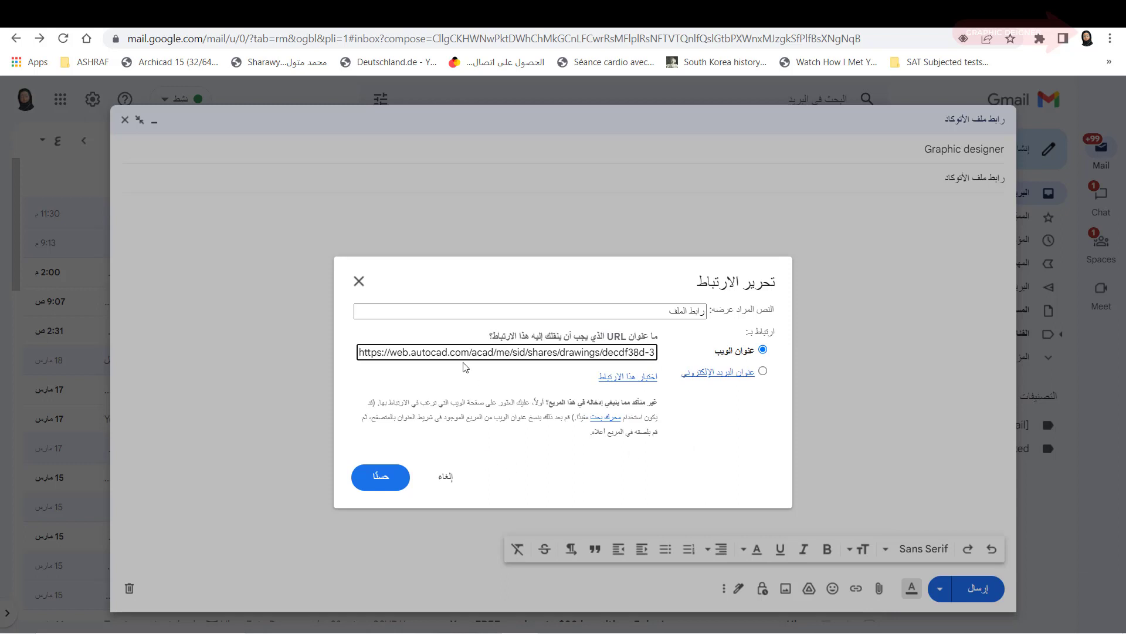
pyautogui.click(380, 476)
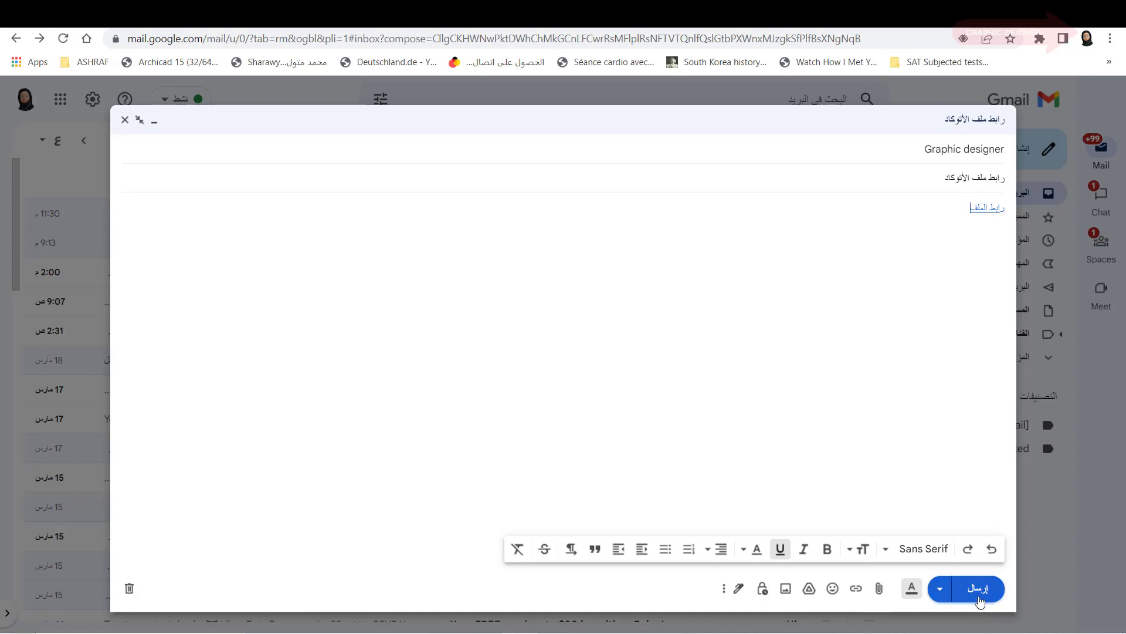
# Send the link email, open the received copy, and follow its file link to AutoCAD Web
pyautogui.click(979, 588)
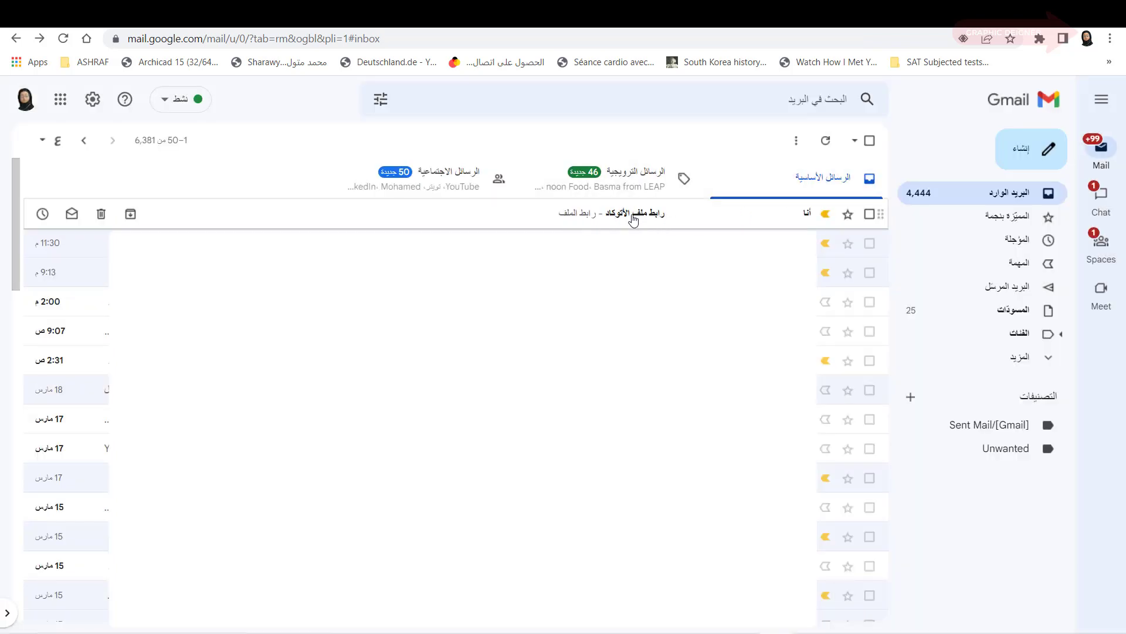
pyautogui.click(734, 220)
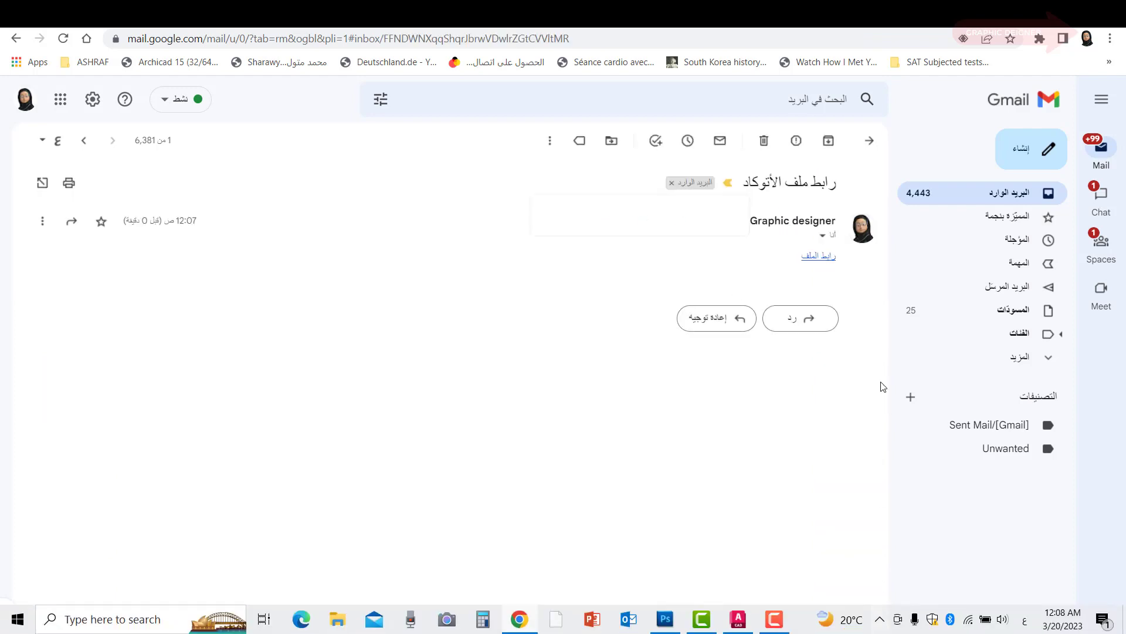
pyautogui.click(816, 261)
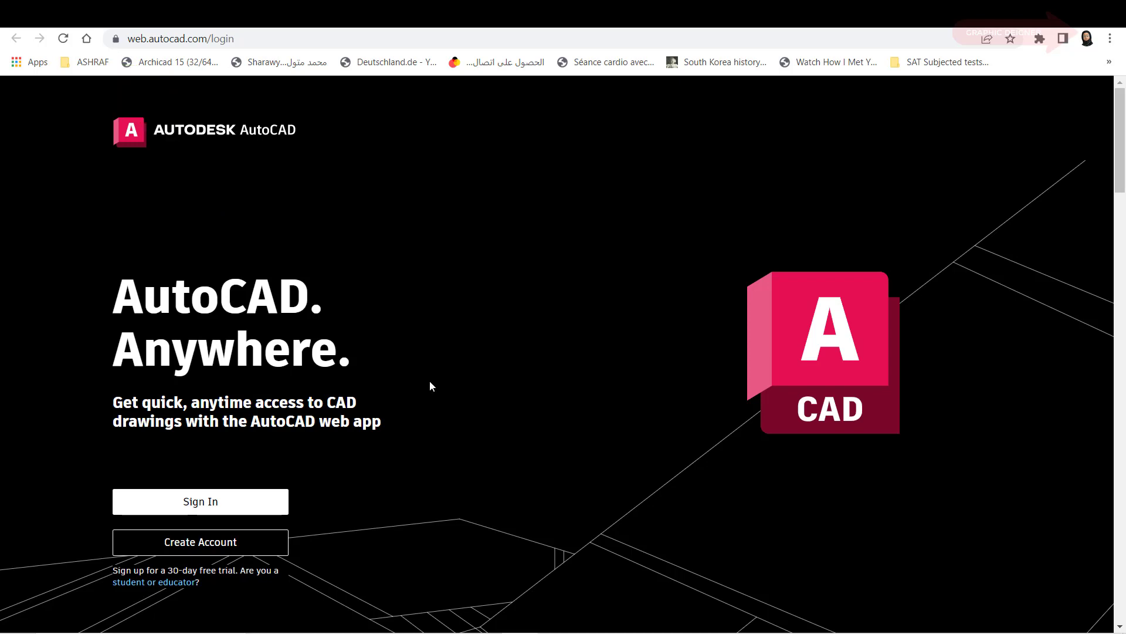
# Sign in to AutoCAD Web to open the shared Drawing2.dwg parking-bay layout
pyautogui.click(227, 506)
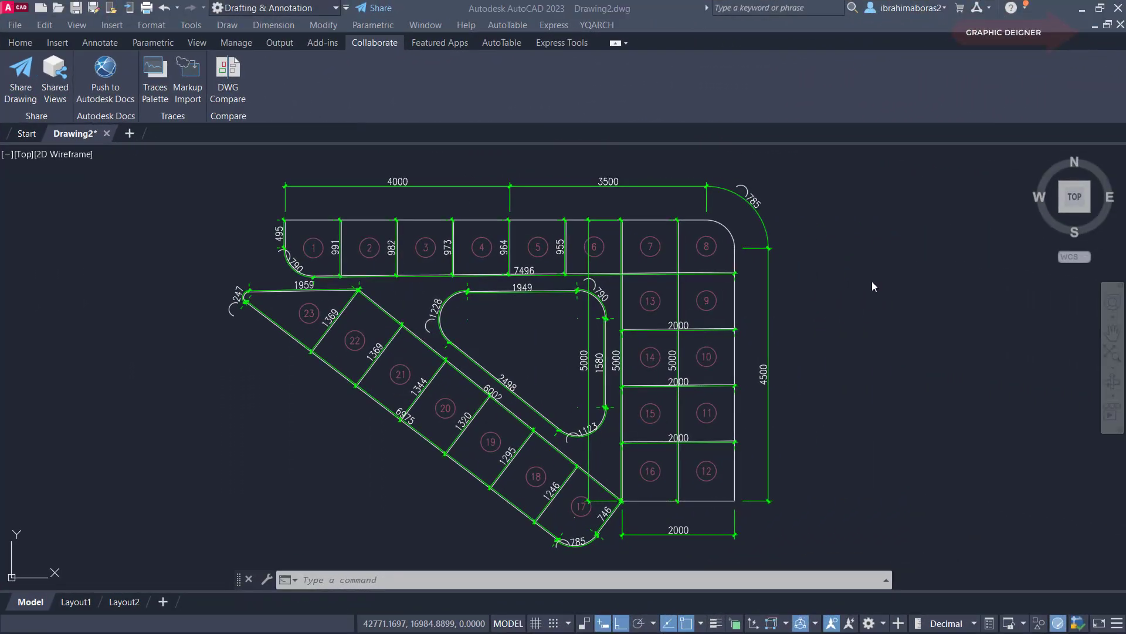
# Save the drawing as test.dwg on the Desktop with AutoCAD 2004/LT2004 Drawing file type
pyautogui.click(16, 26)
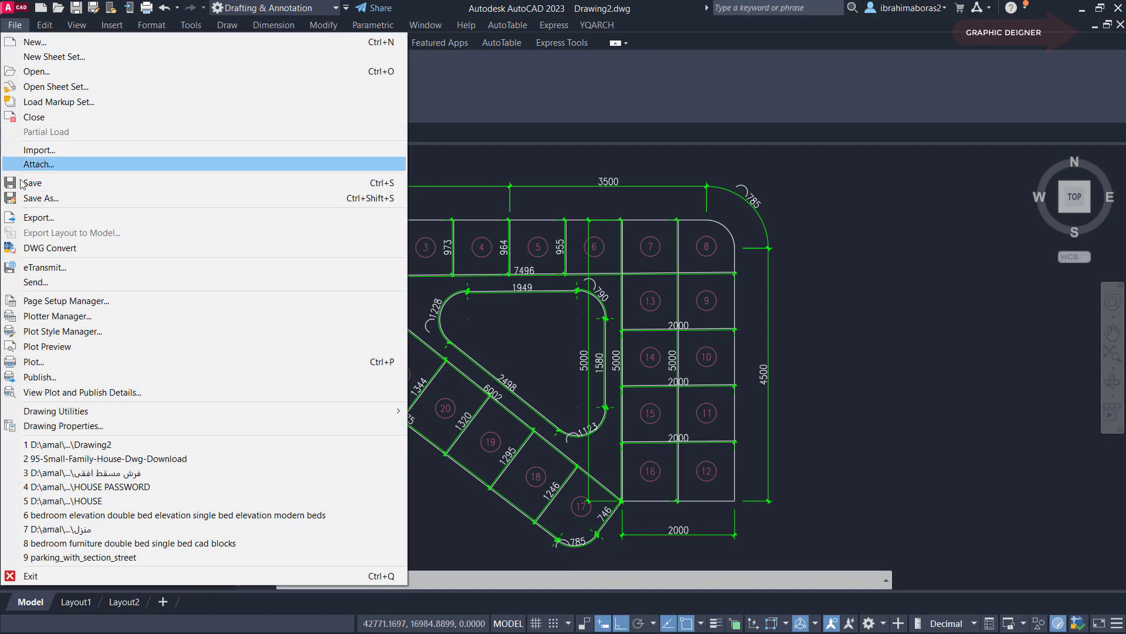
pyautogui.click(53, 199)
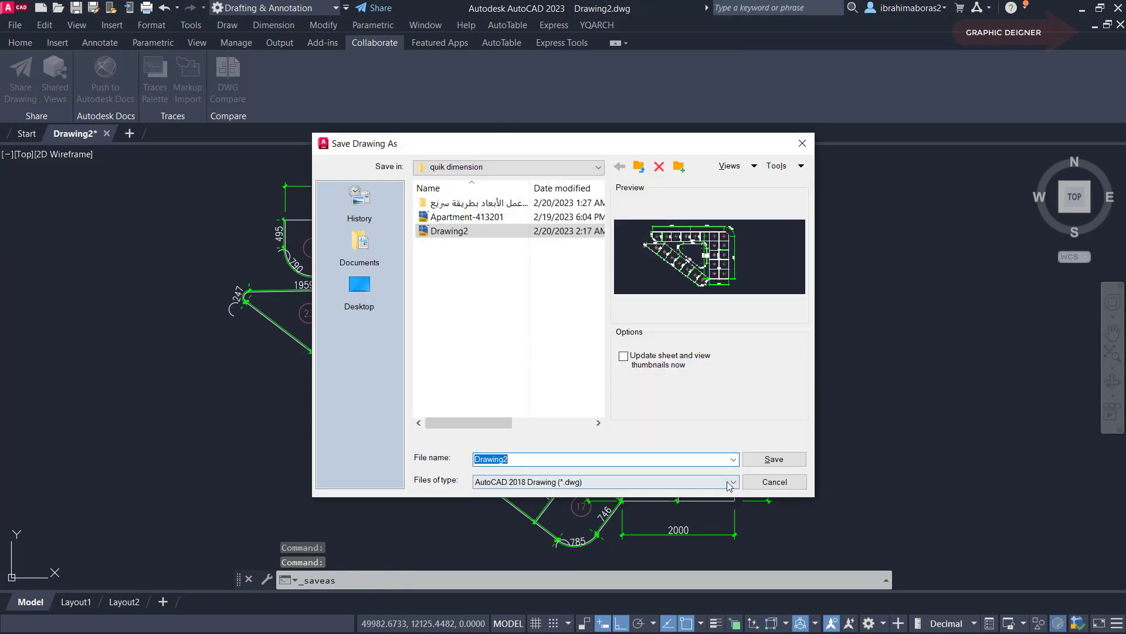
pyautogui.click(594, 489)
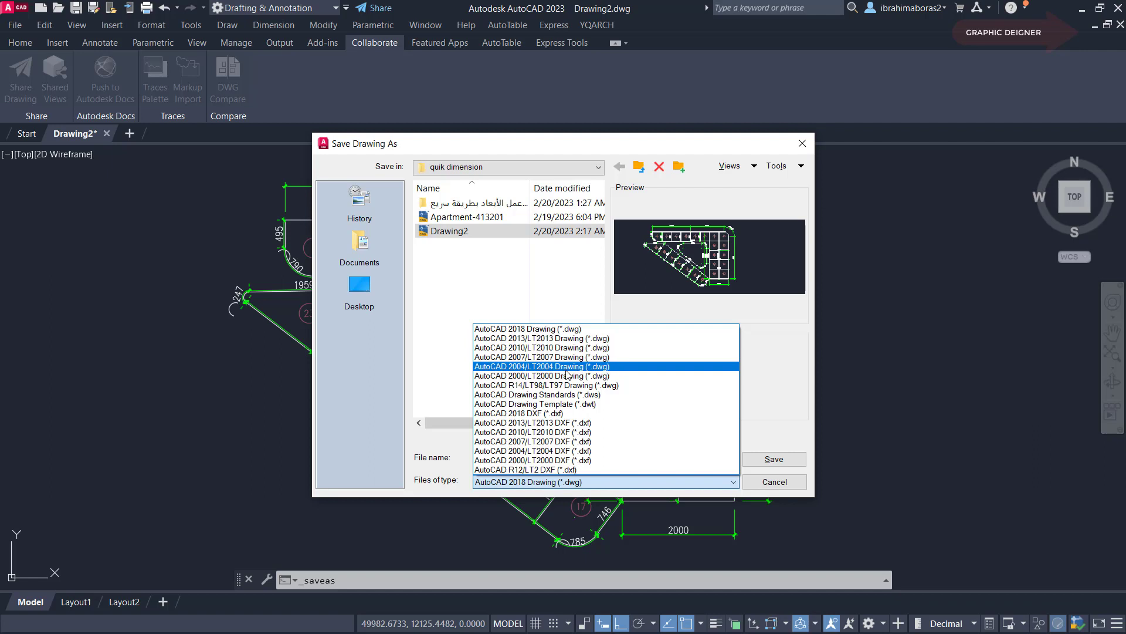
pyautogui.click(647, 368)
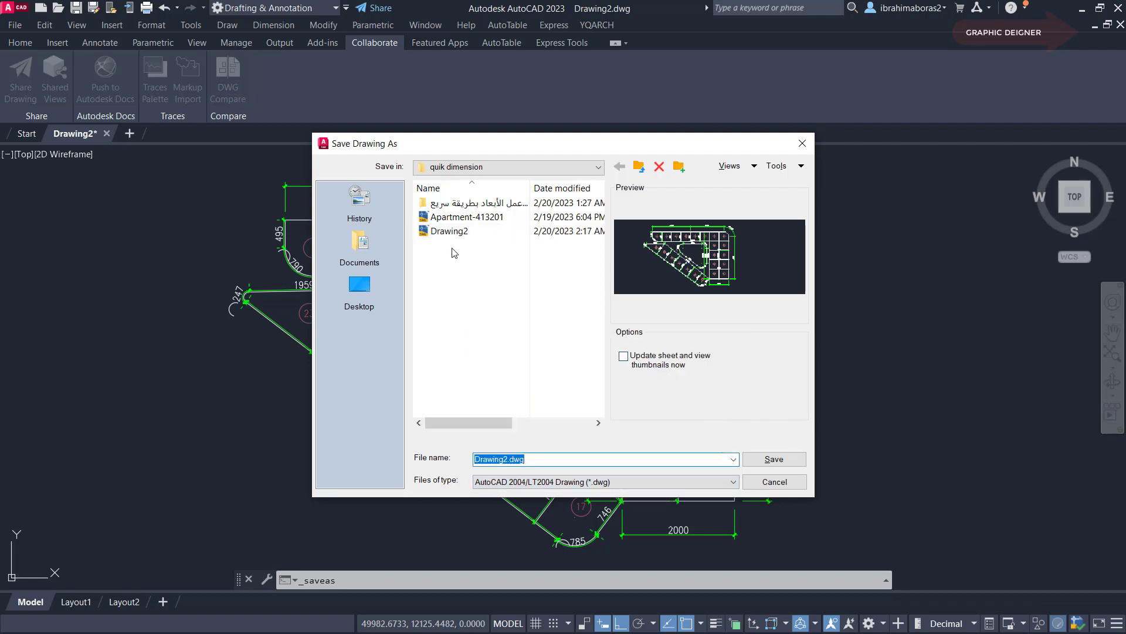
pyautogui.click(598, 169)
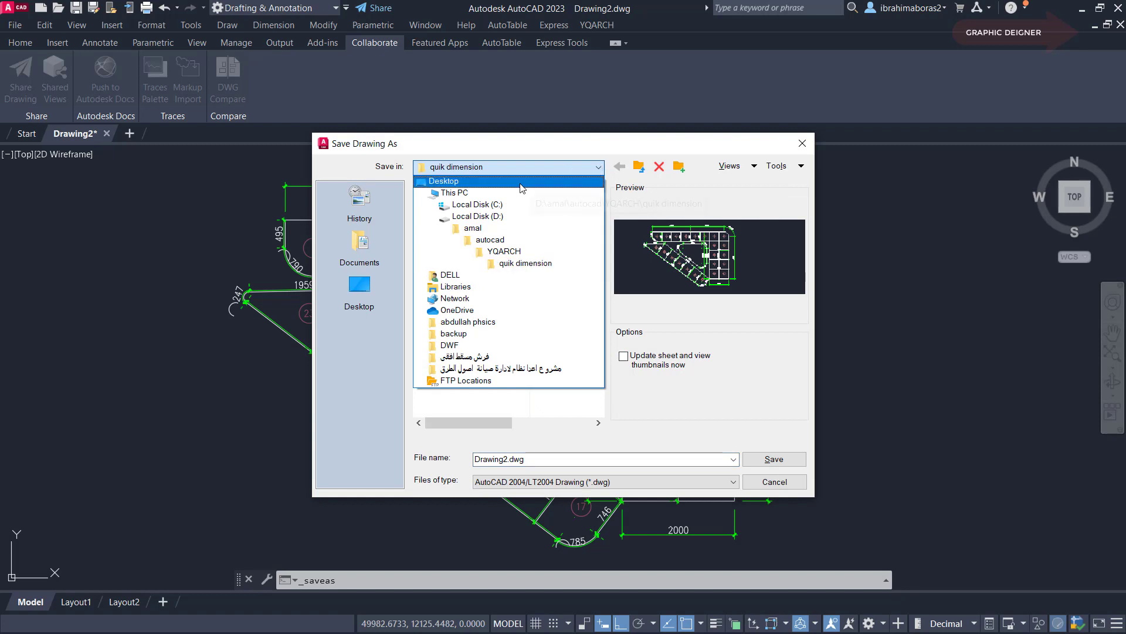
pyautogui.click(520, 181)
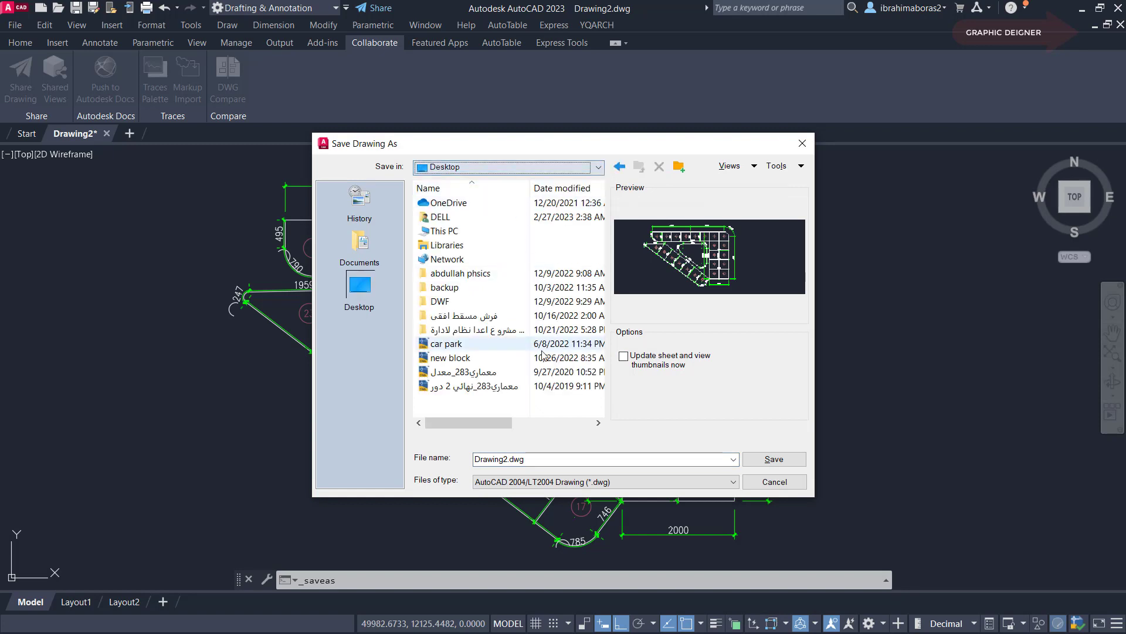
pyautogui.doubleClick(532, 460)
pyautogui.write('te')
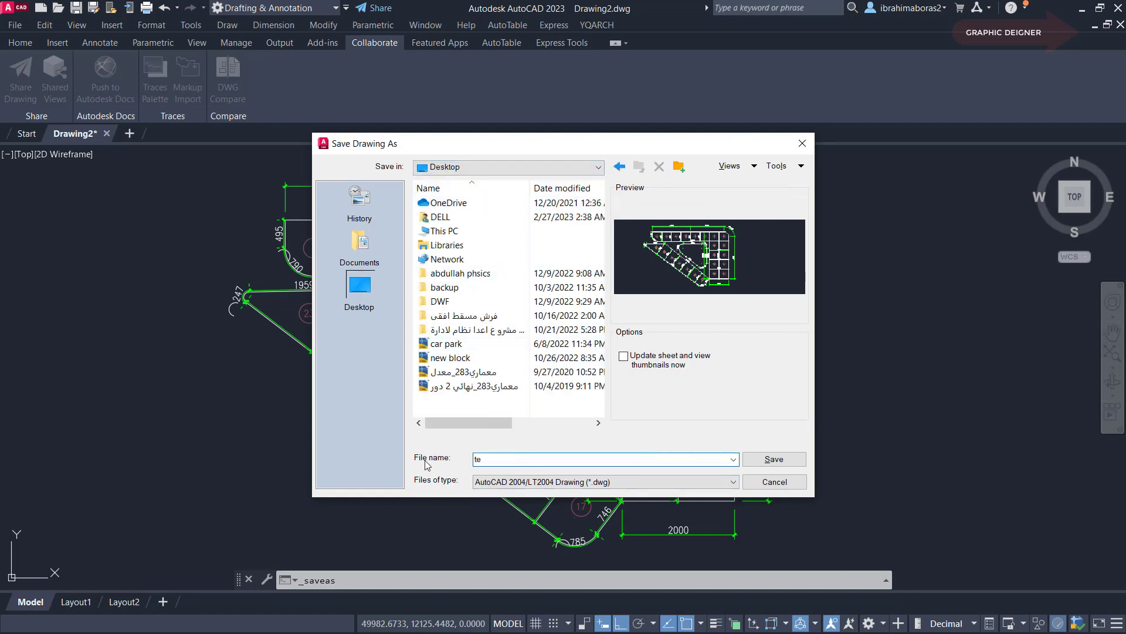
pyautogui.write('st')
pyautogui.click(776, 460)
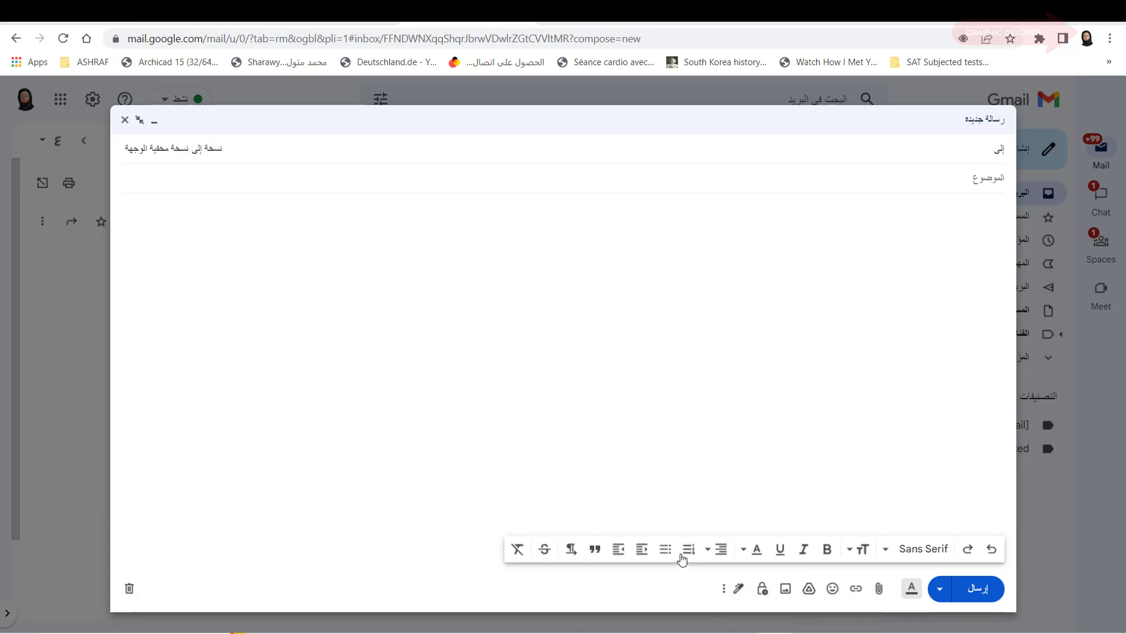
# Browse to the Desktop folder and attach test.dwg (84 KB) to the new Gmail message
pyautogui.click(878, 588)
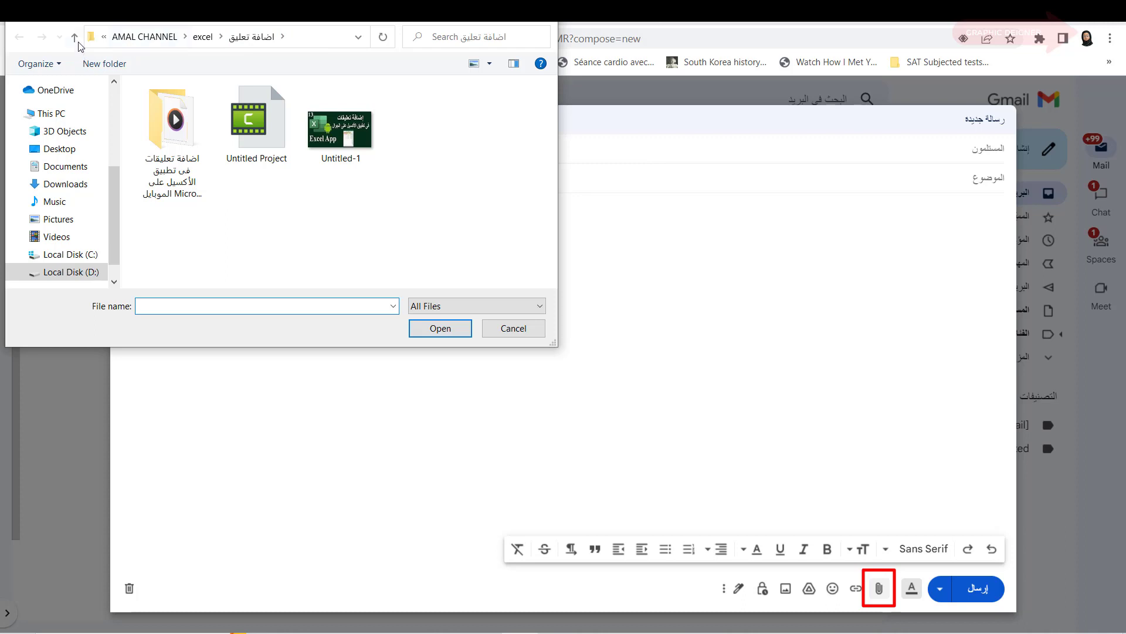
pyautogui.click(365, 38)
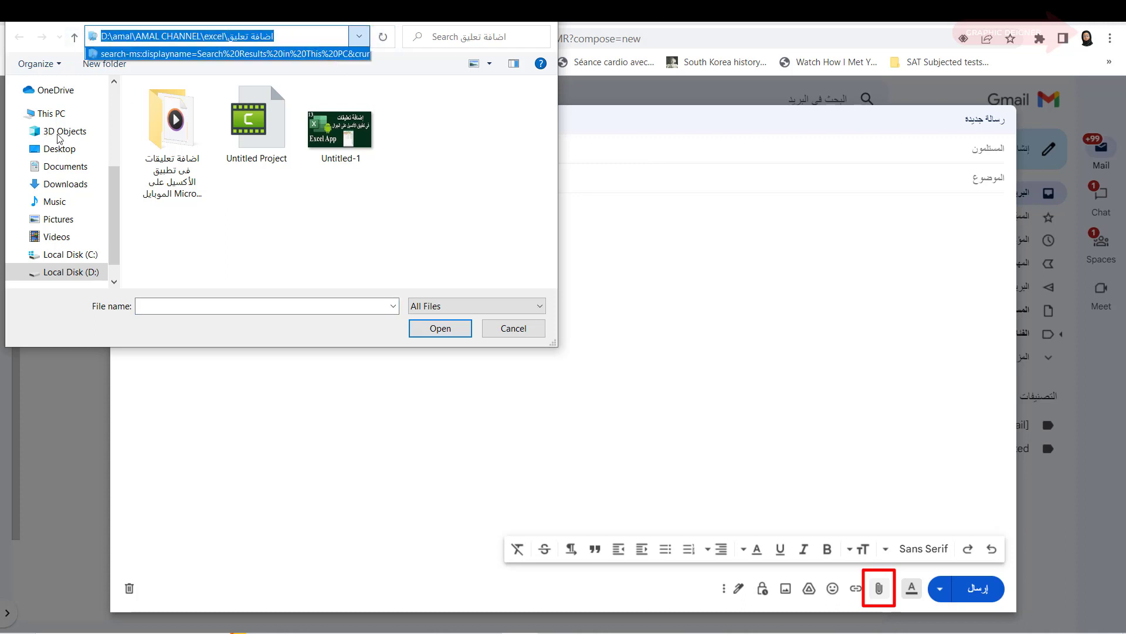
pyautogui.click(73, 156)
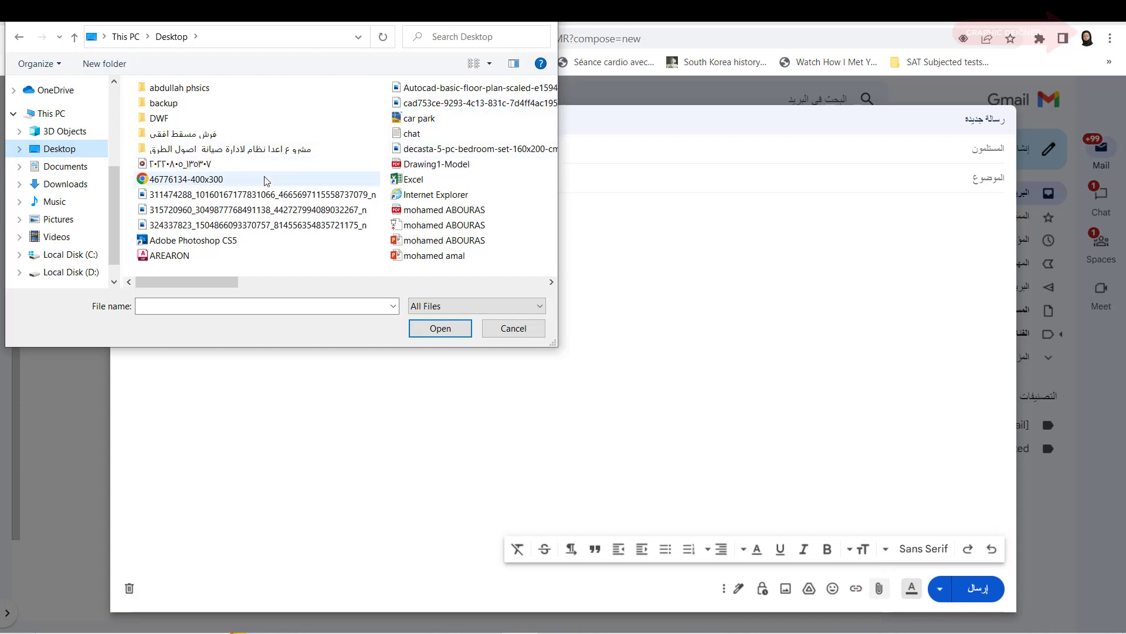
pyautogui.scroll(-5, 176, 181)
pyautogui.scroll(3, 239, 198)
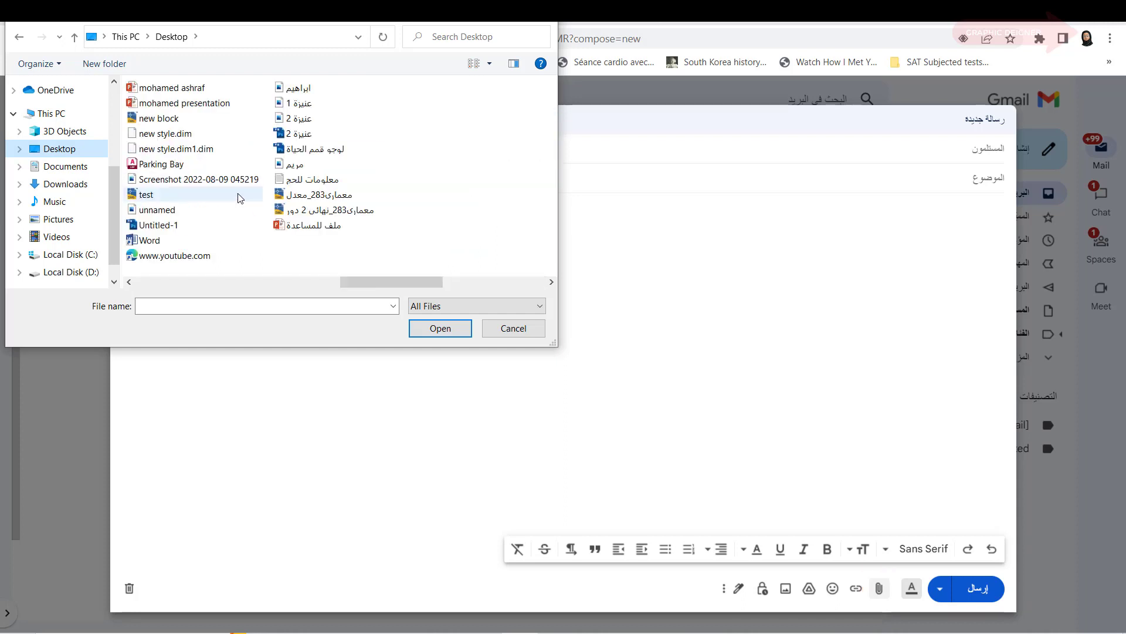
pyautogui.click(146, 198)
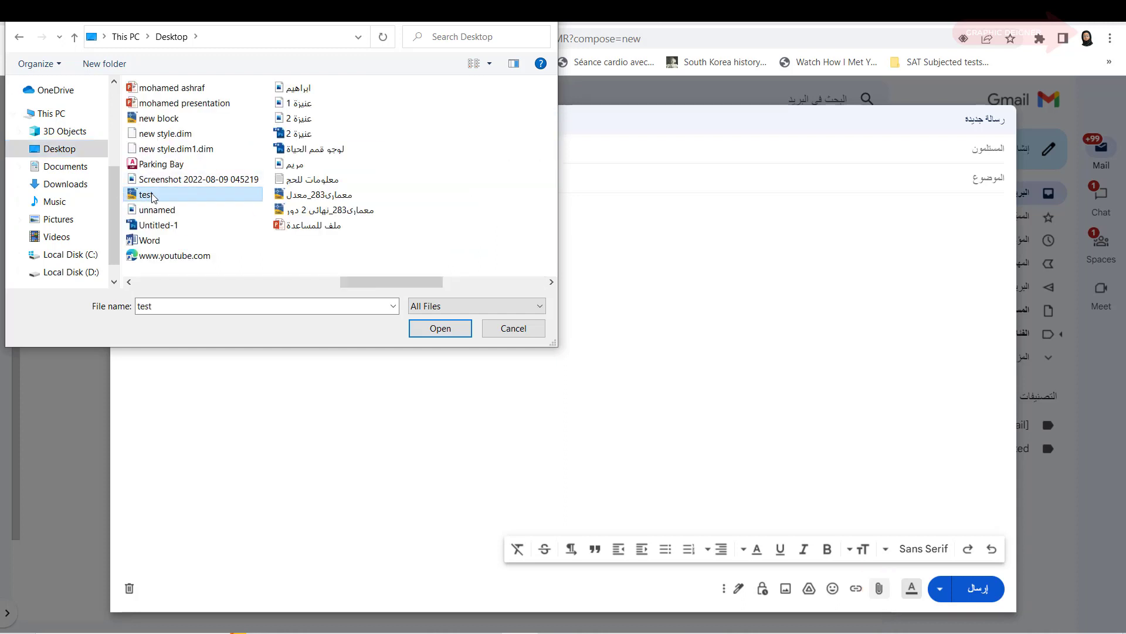
pyautogui.click(441, 332)
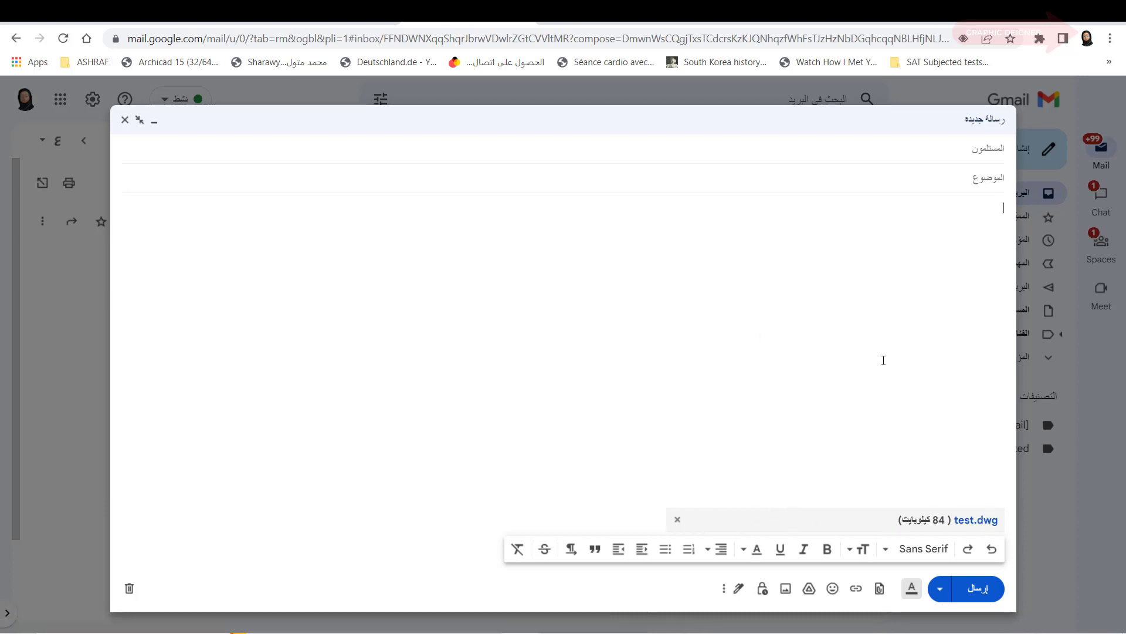
# Address the message to a saved contact, title it 'ارسال ملف dwg', and send it
pyautogui.click(969, 160)
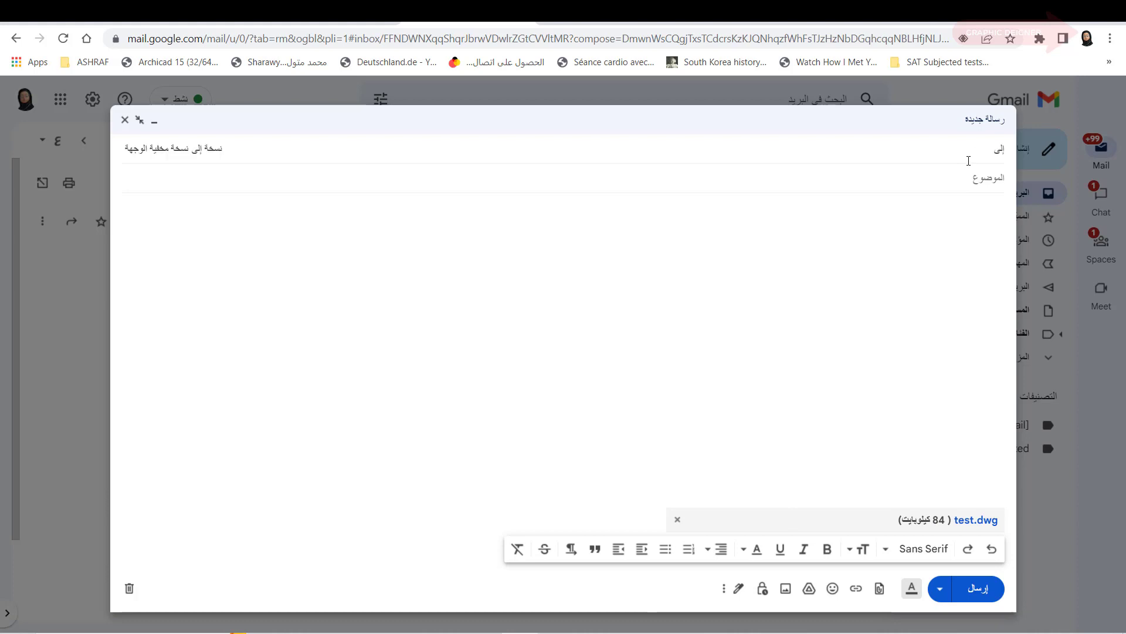
pyautogui.hotkey('ctrl', 'v')
pyautogui.press('Tab')
pyautogui.write('ار')
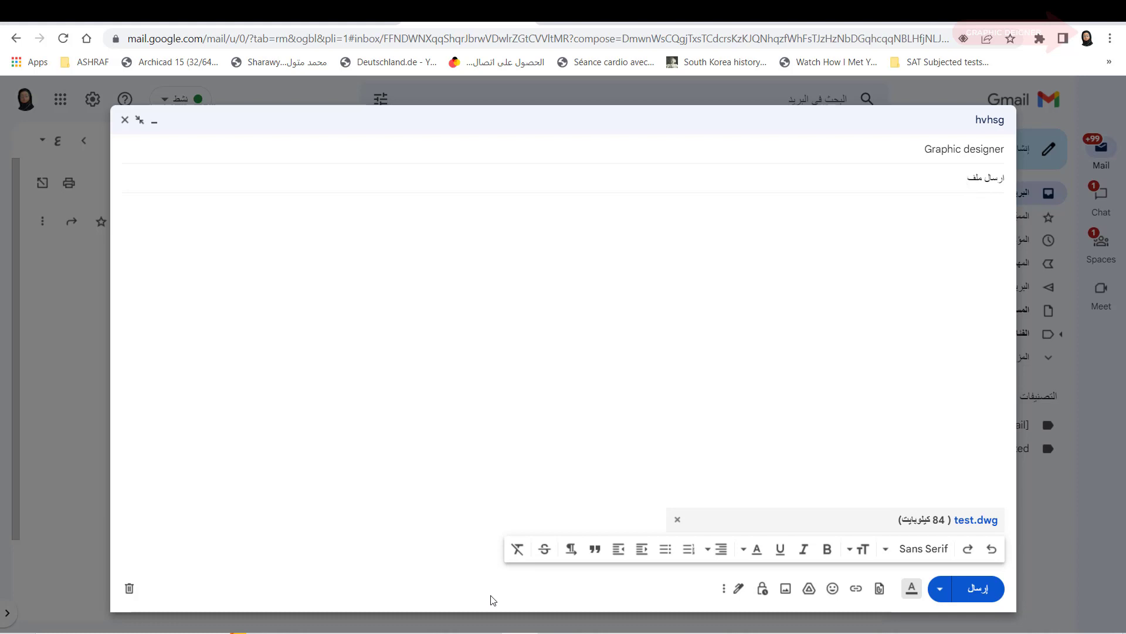
pyautogui.write('wg')
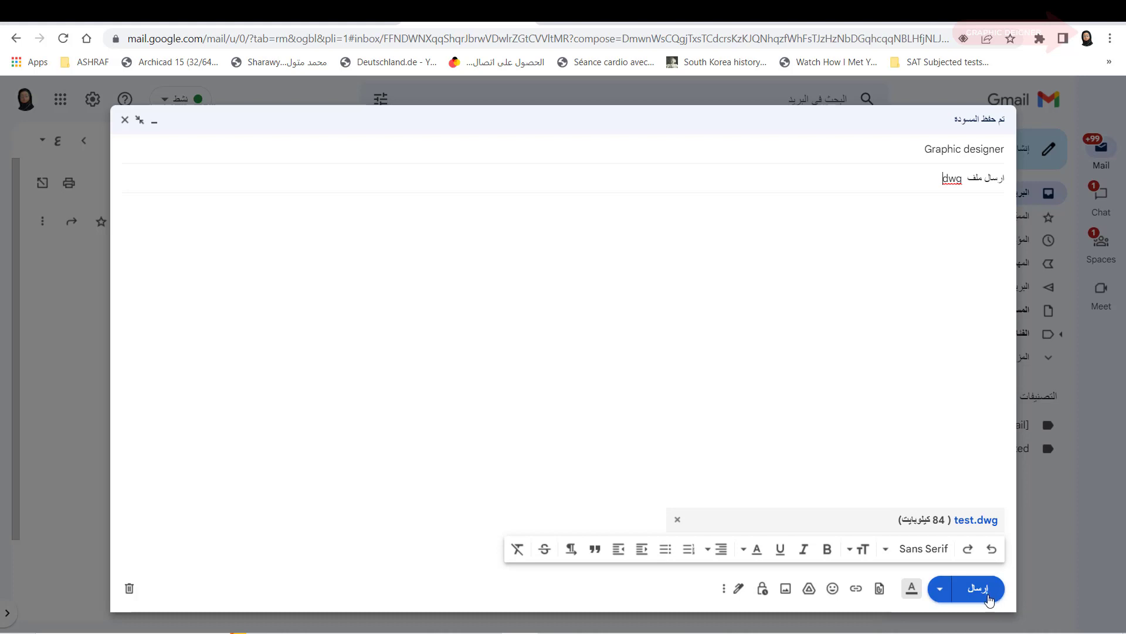
pyautogui.click(979, 588)
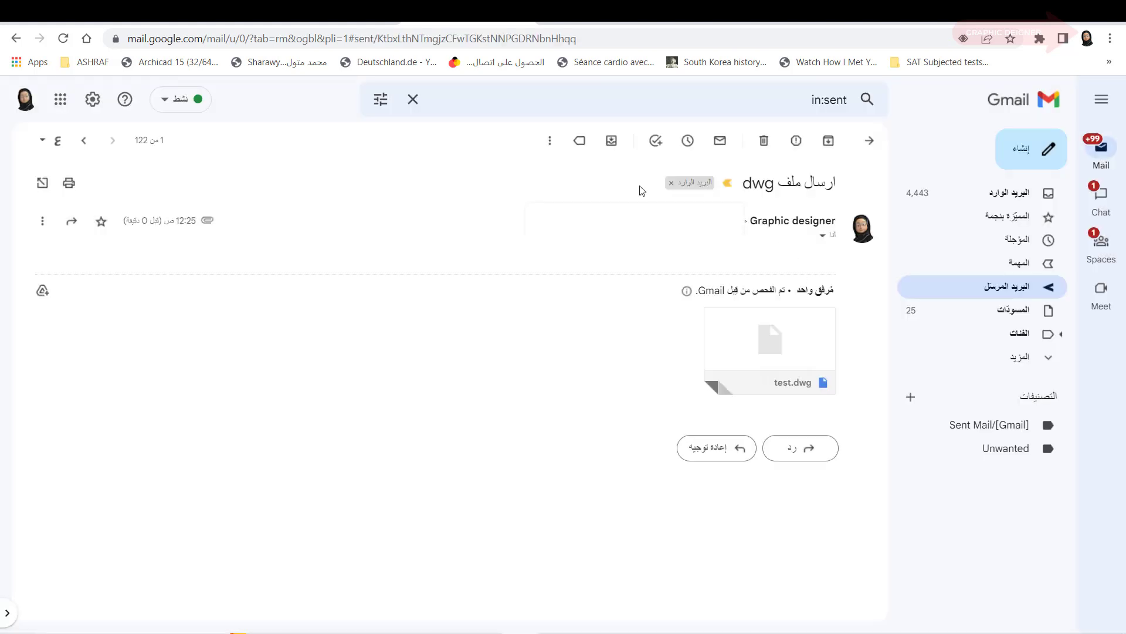